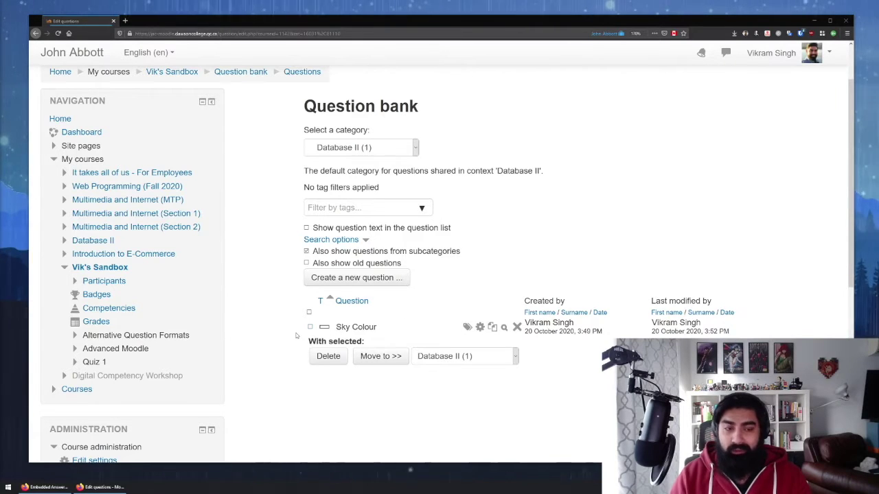
# Start a new question of type 'Drag and drop into text' and open its form.
pyautogui.click(337, 279)
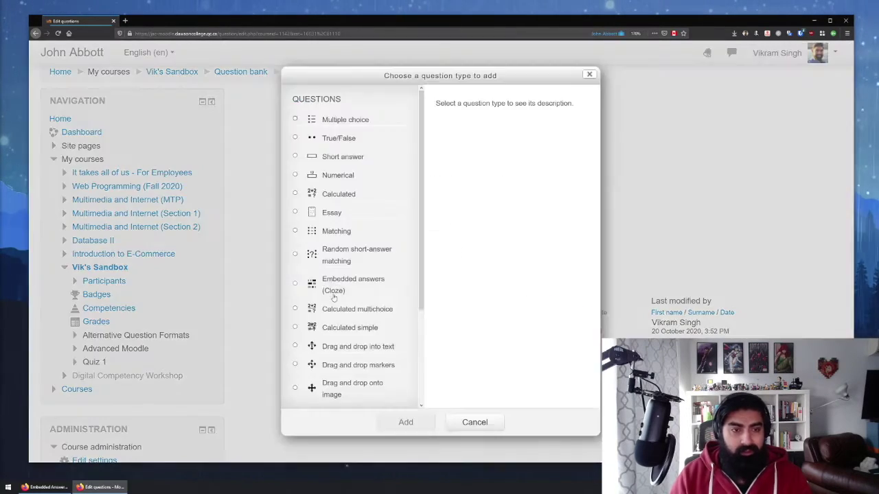
pyautogui.scroll(-2, 332, 307)
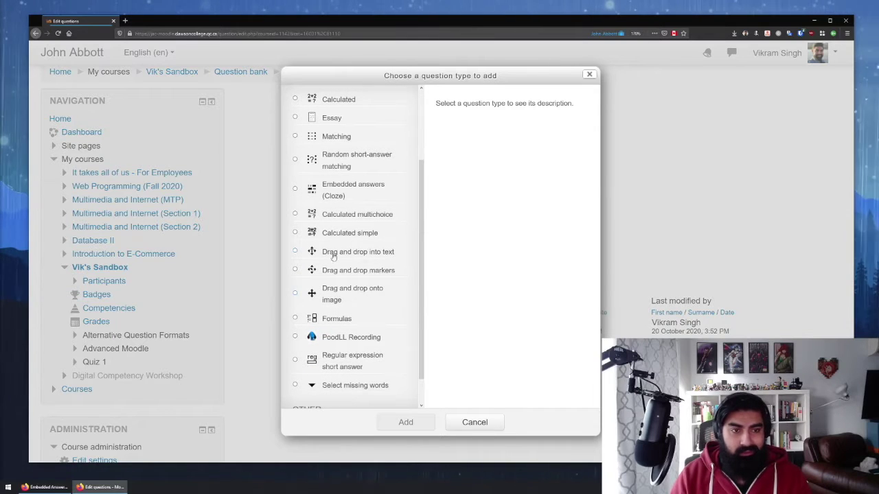
pyautogui.click(368, 255)
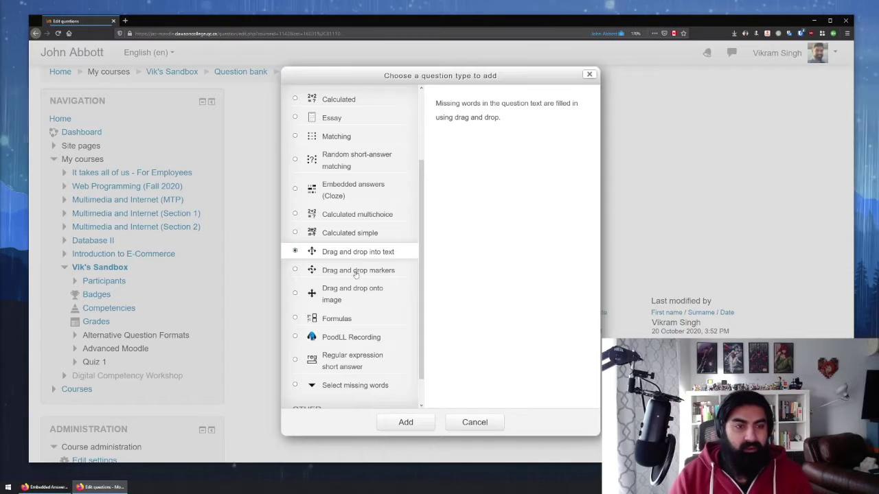
pyautogui.click(403, 422)
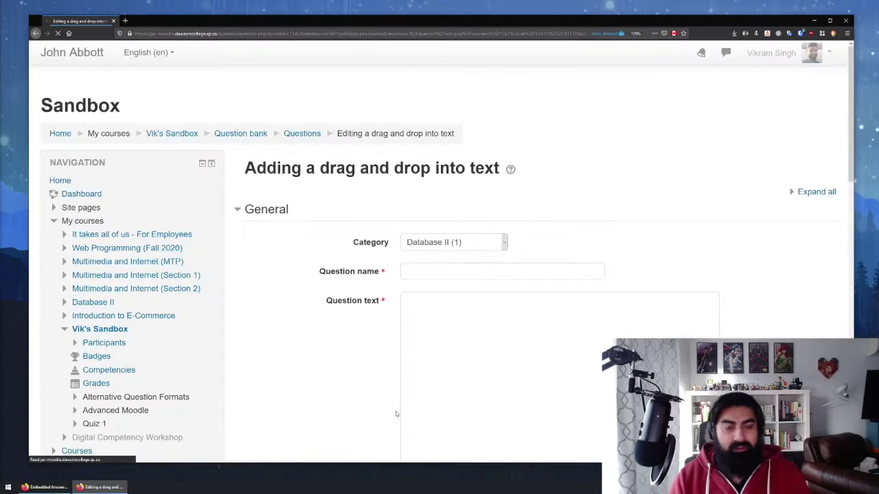
# Name the question 'Cooking Eggs'.
pyautogui.scroll(-3, 364, 357)
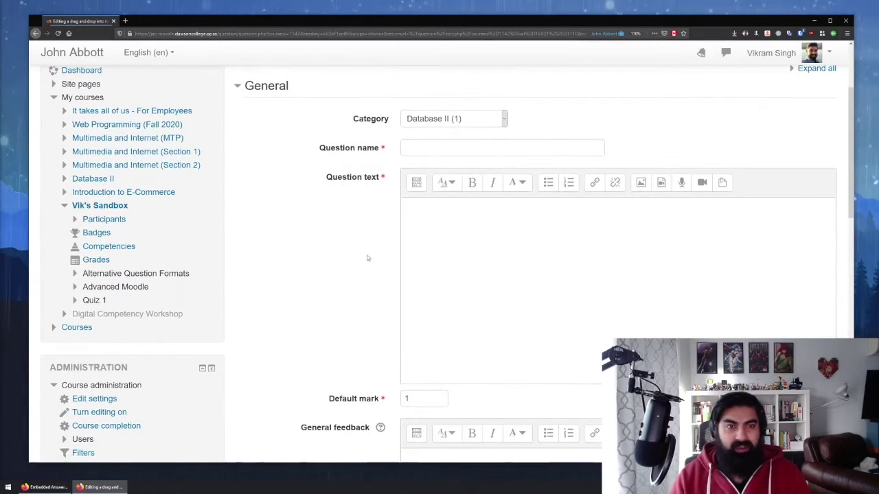
pyautogui.click(426, 151)
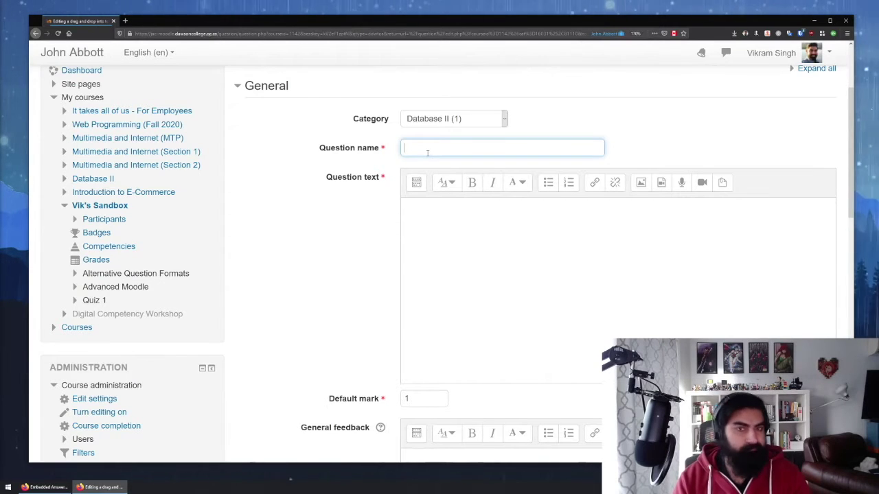
pyautogui.write('H')
pyautogui.press('BackSpace')
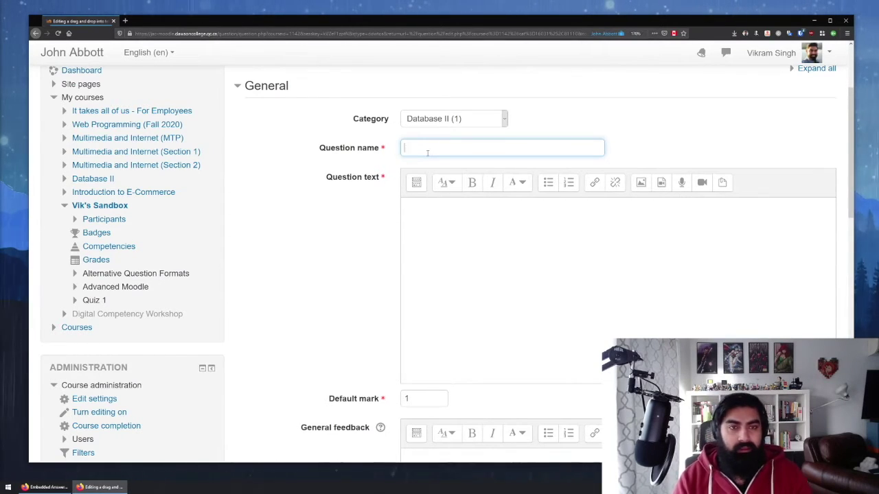
pyautogui.write('COok')
pyautogui.write('ook')
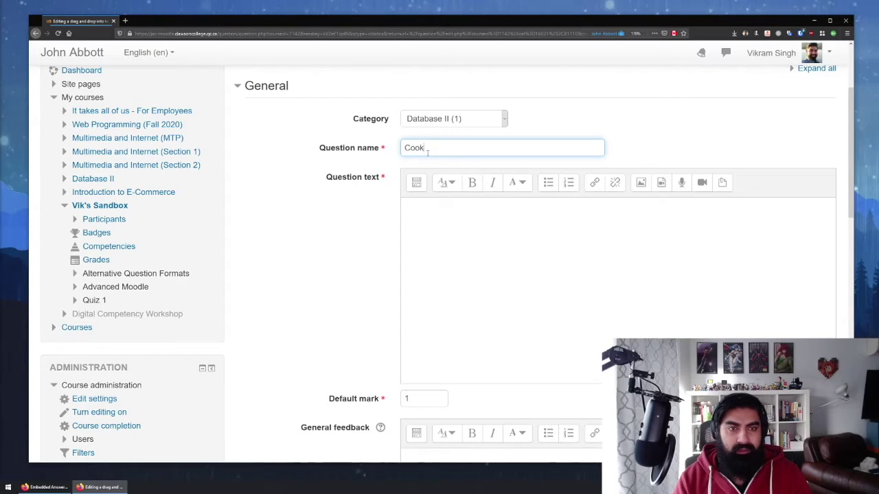
pyautogui.write('ing Eggs')
# Enter the question text 'What are the steps to cook an egg?' followed by a magnifying-glass emoji.
pyautogui.press('Tab')
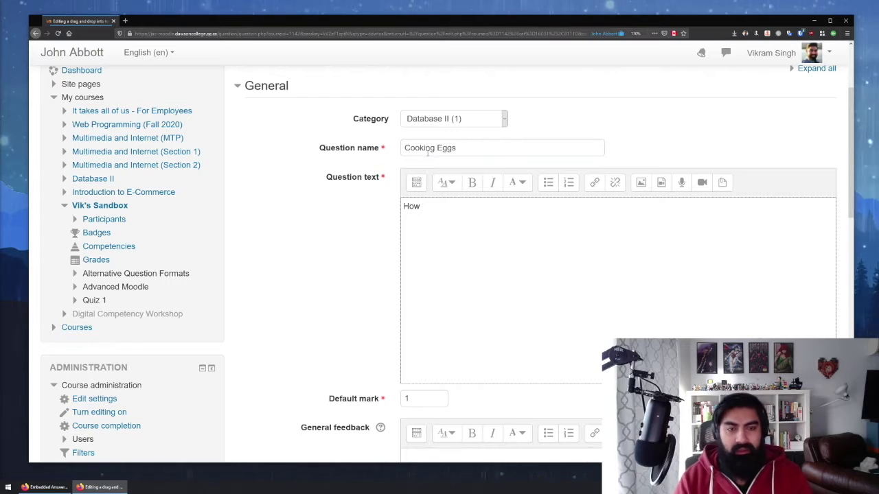
pyautogui.write('How does')
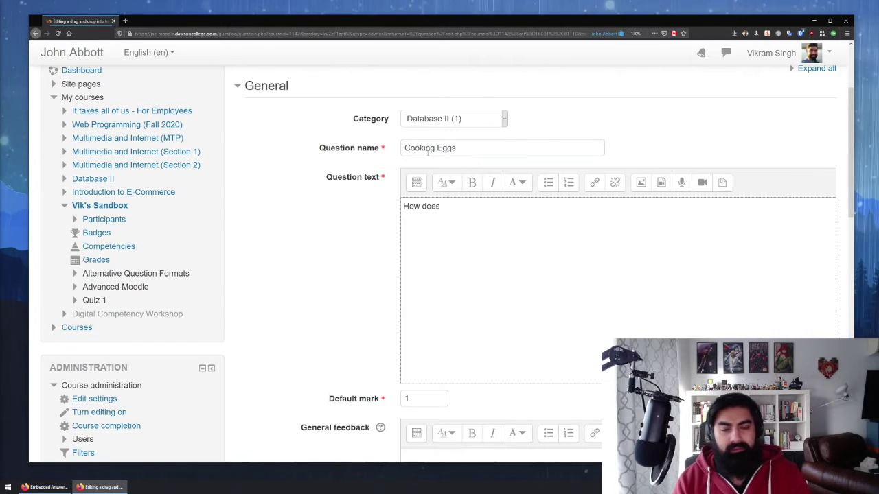
pyautogui.press('BackSpace')
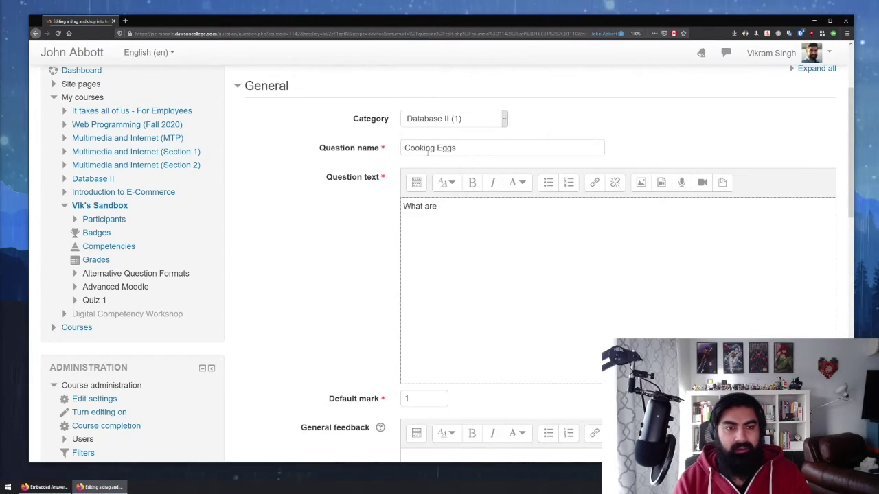
pyautogui.write('teps to ')
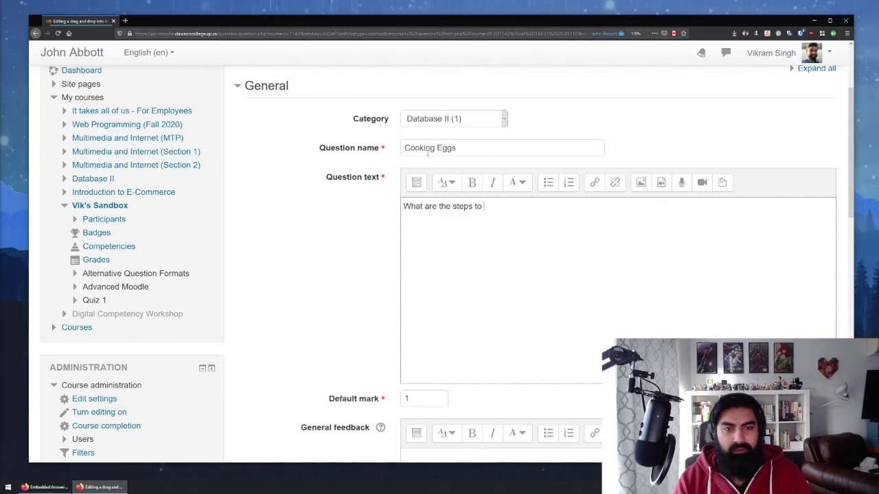
pyautogui.write('cook an egg?')
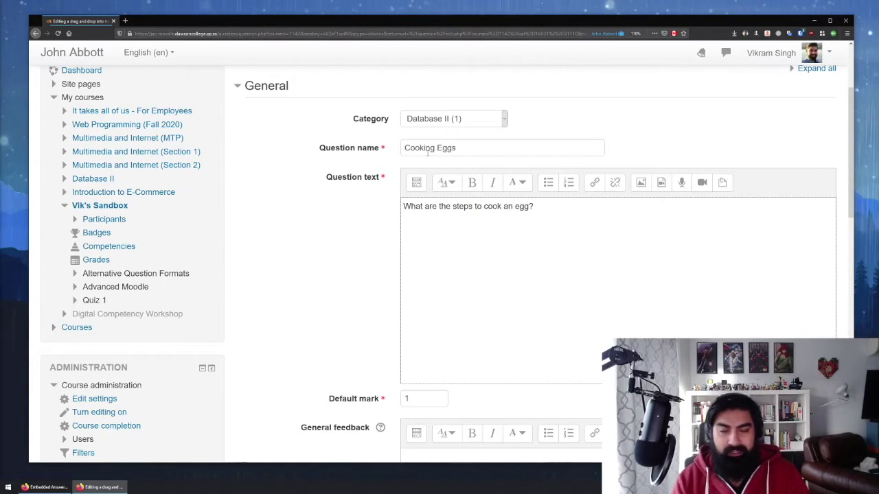
pyautogui.press('super+period')
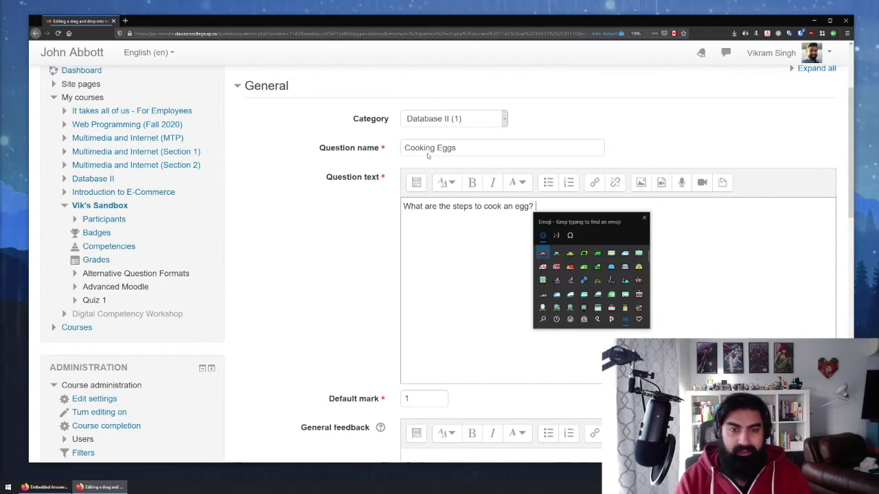
pyautogui.write('egg')
pyautogui.press('Right')
pyautogui.press('Return')
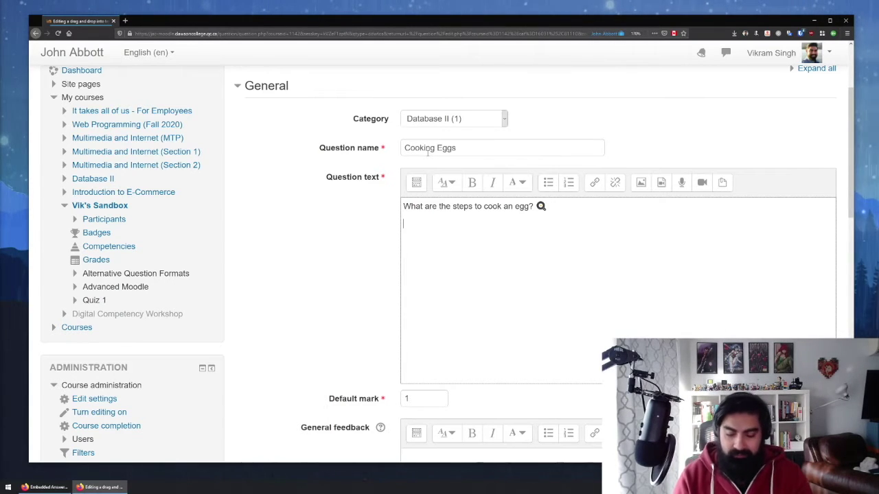
# Add a [[1]] blank on a new line beneath the question and copy it.
pyautogui.write('1')
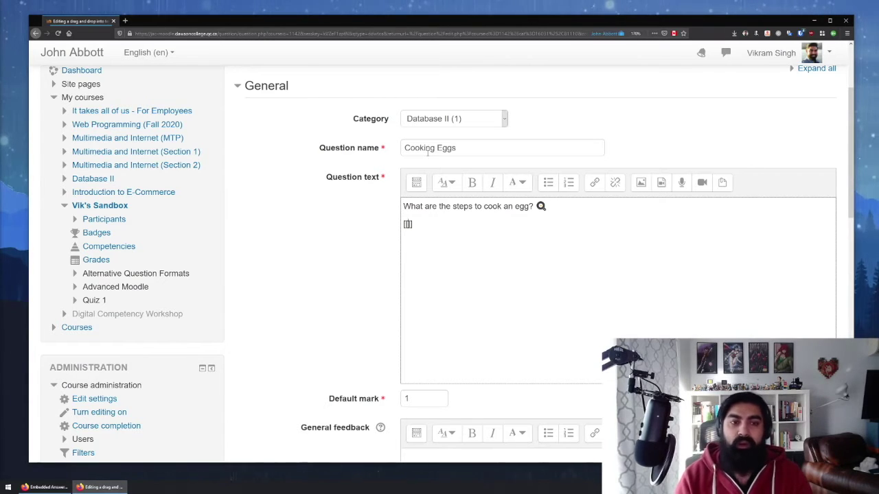
pyautogui.write(']]')
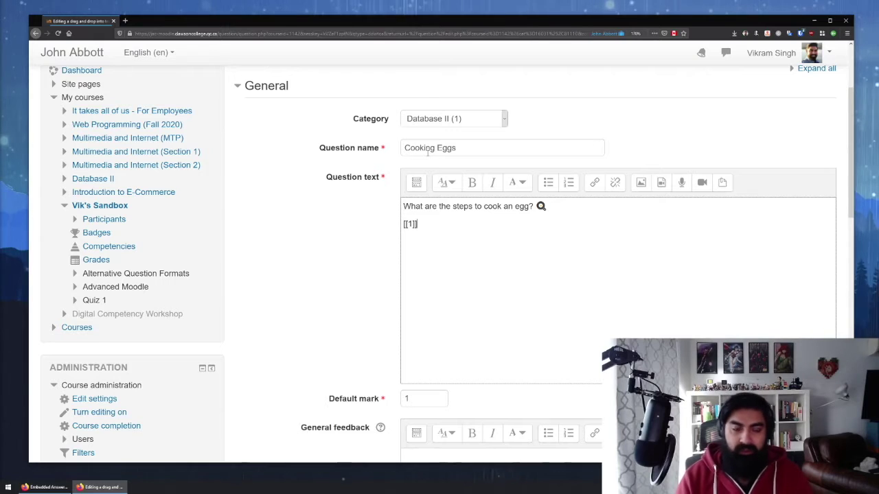
pyautogui.hotkey('shift', 'Home')
pyautogui.hotkey('ctrl', 'c')
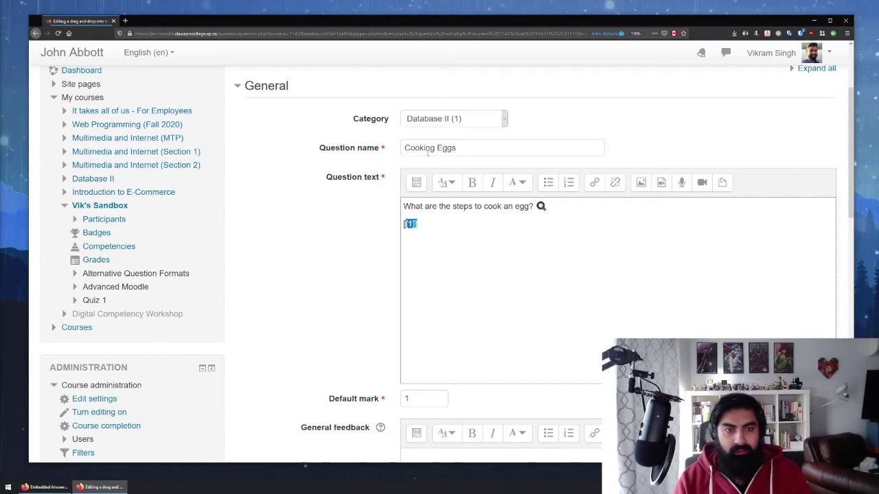
pyautogui.press('End')
pyautogui.press('Return')
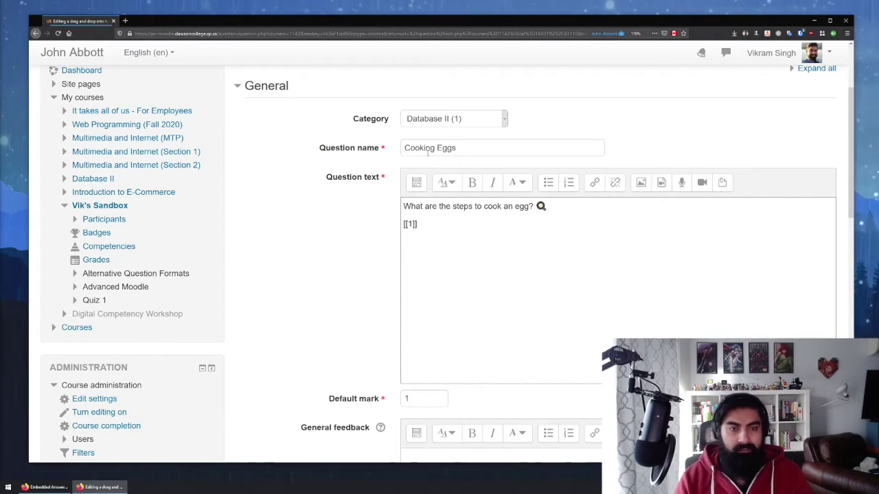
pyautogui.hotkey('ctrl', 'v')
pyautogui.hotkey('ctrl', 'v')
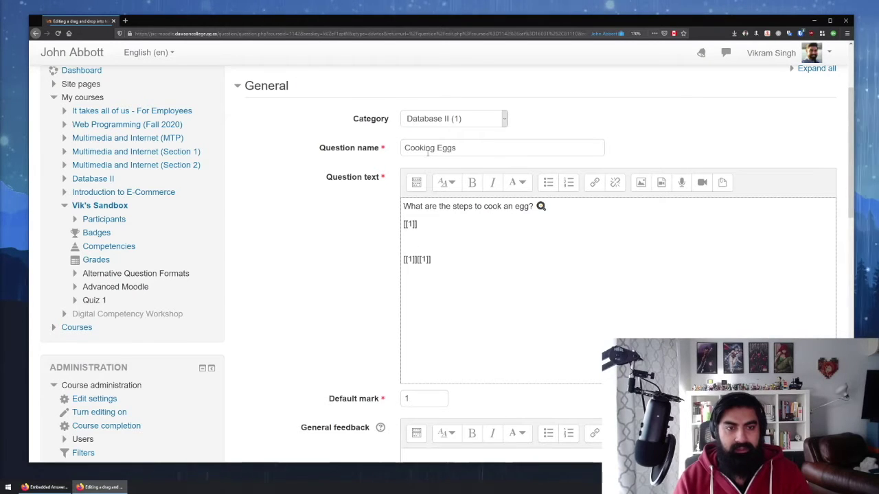
pyautogui.hotkey('ctrl', 'z')
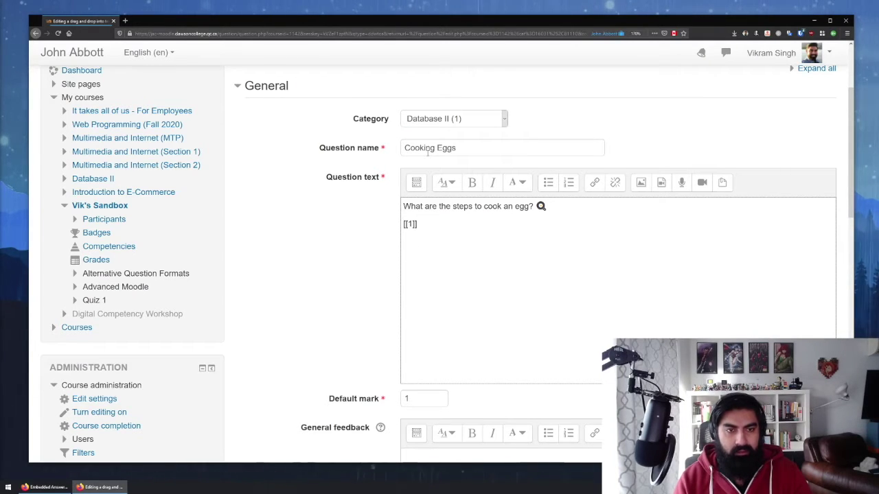
# Paste the blank onto two more new lines, renumbering the last one to [[3]].
pyautogui.press('Return')
pyautogui.hotkey('ctrl', 'v')
pyautogui.press('Return')
pyautogui.hotkey('ctrl', 'v')
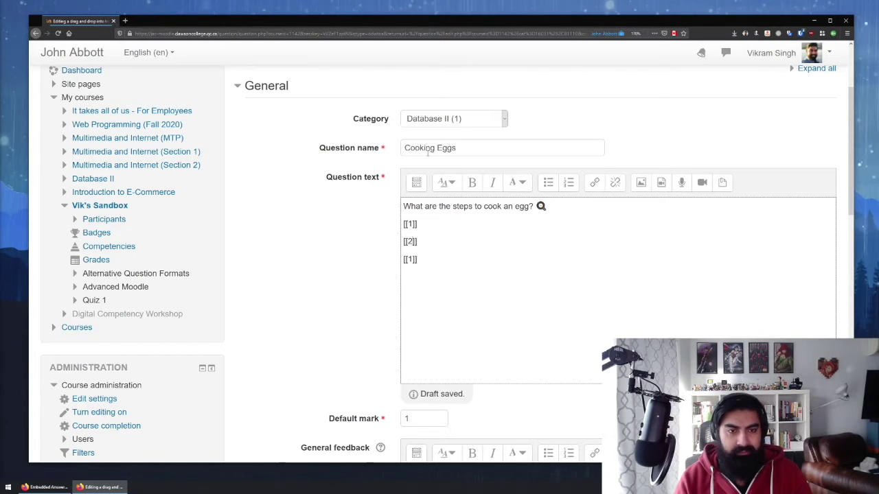
pyautogui.press('Left')
pyautogui.press('Left')
pyautogui.press('BackSpace')
pyautogui.write('3')
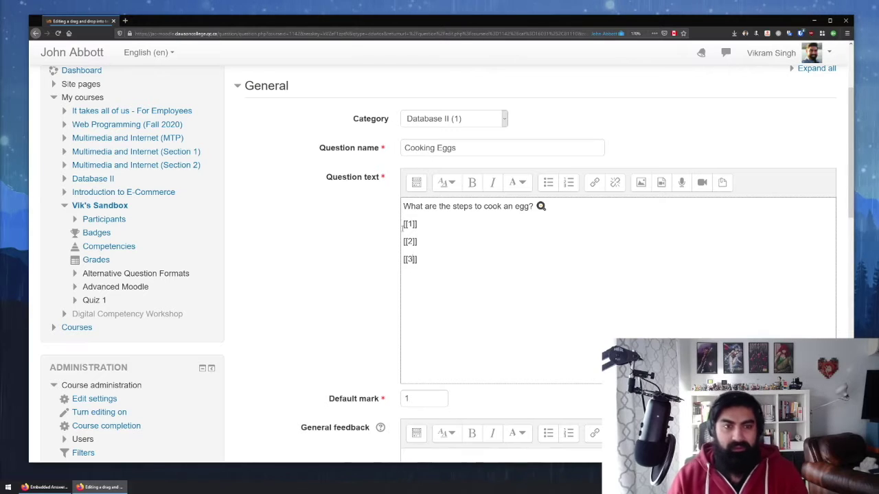
pyautogui.scroll(-8, 422, 241)
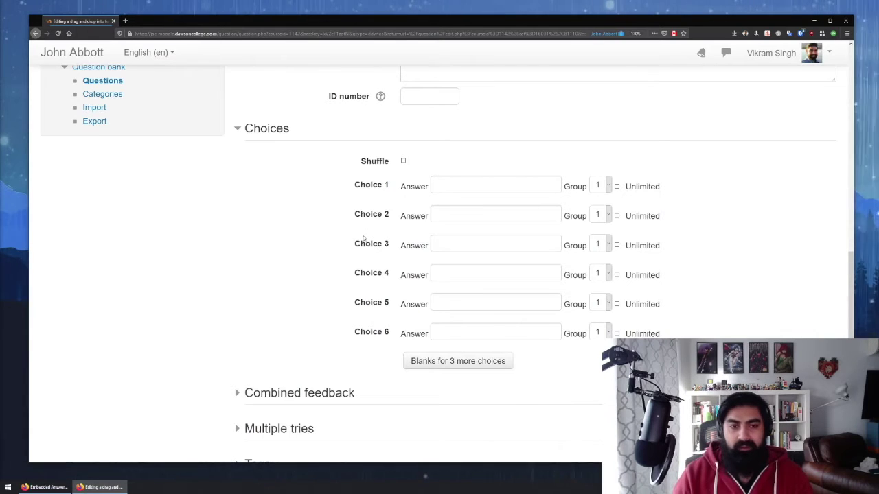
# Enter the choices 'Grab a bowl.', 'Crack the egg into the bowl.' and 'Pour eggs into frying pan'.
pyautogui.click(501, 188)
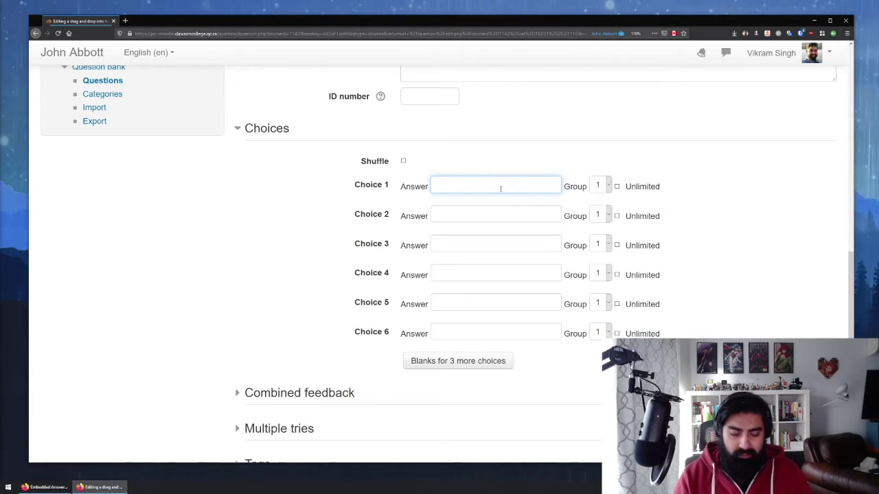
pyautogui.write('Grab a bow')
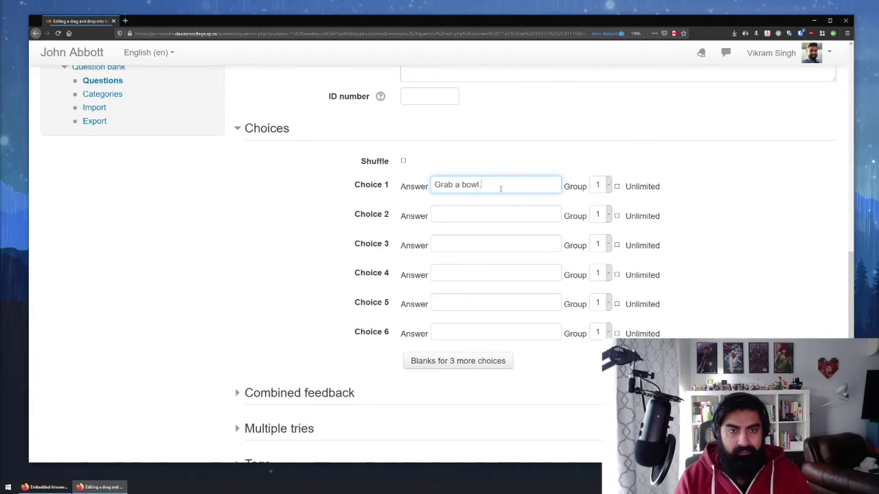
pyautogui.write('l.')
pyautogui.press('Tab')
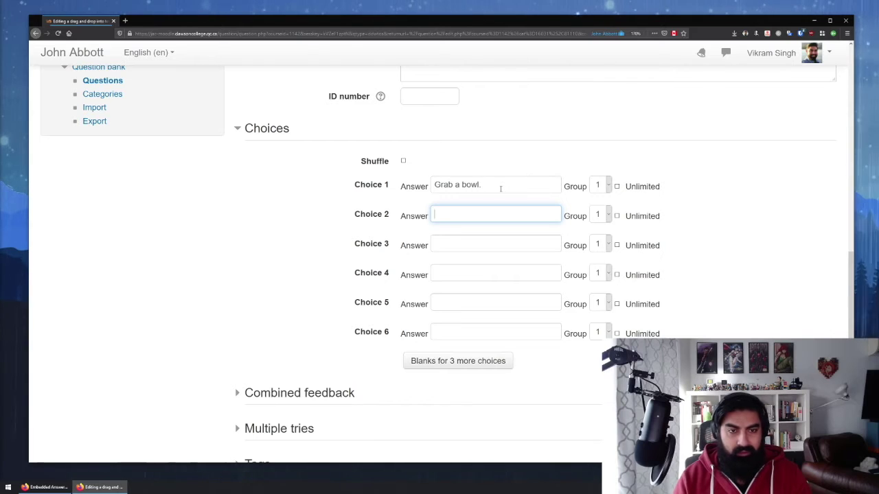
pyautogui.write('Crack the egg ')
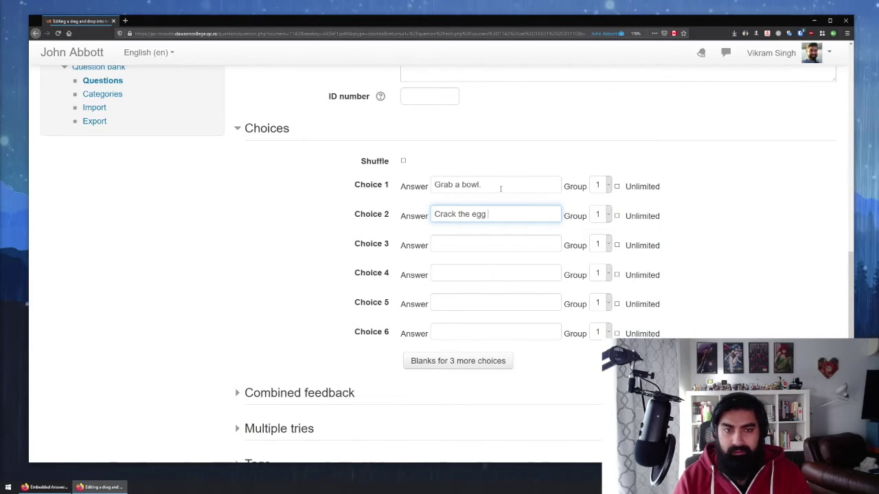
pyautogui.write('into the bowl.')
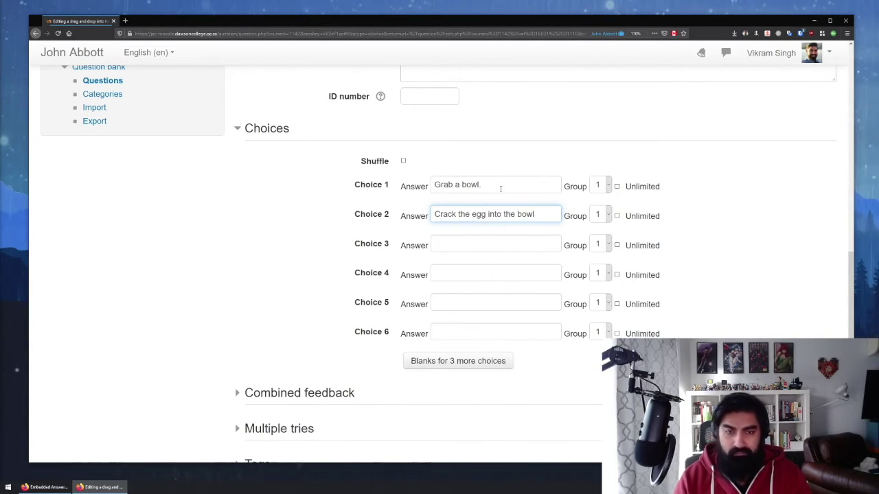
pyautogui.press('Tab')
pyautogui.press('Tab')
pyautogui.press('Tab')
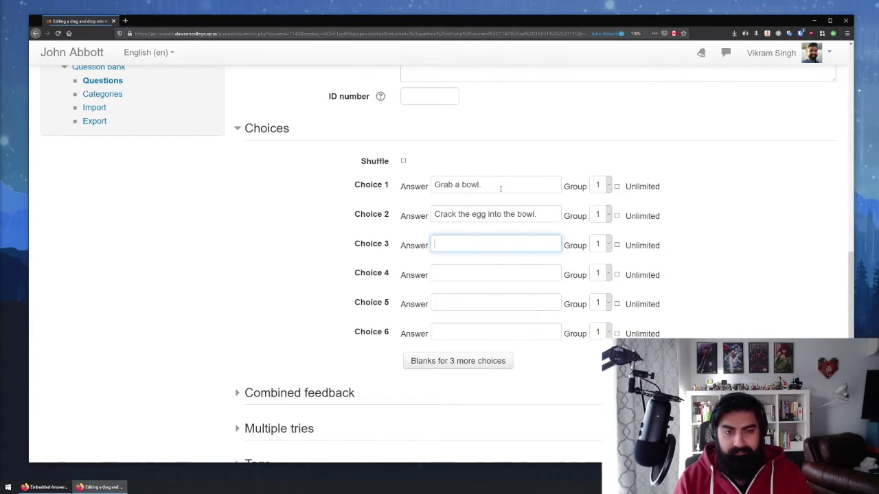
pyautogui.write('Pour eggs into')
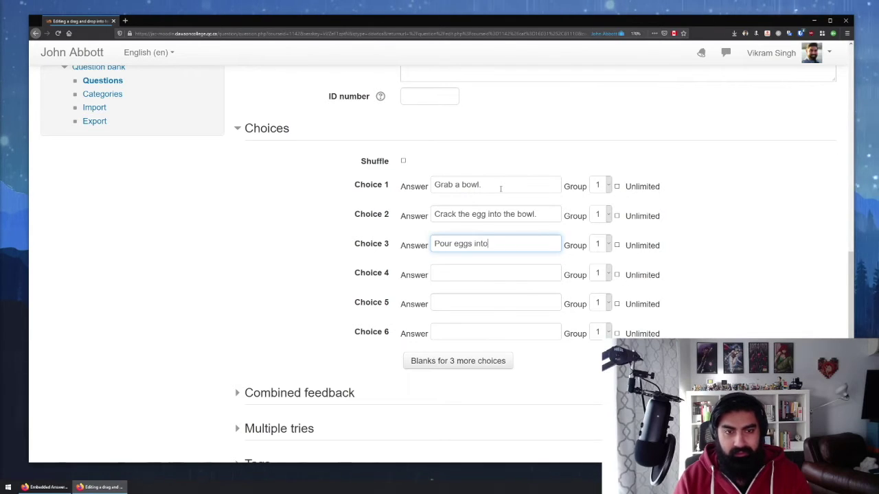
pyautogui.write(' frying m')
pyautogui.press('BackSpace')
pyautogui.write('pan.')
# Reload the form to get more blank choice slots.
pyautogui.press('Return')
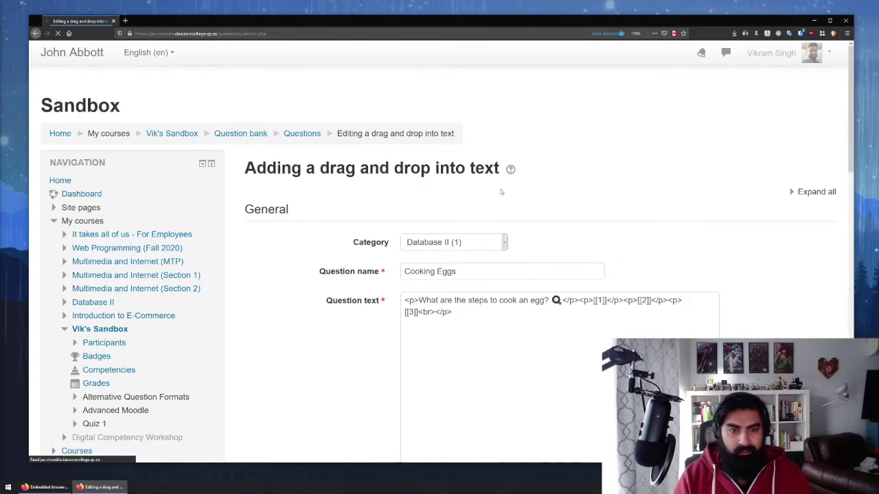
pyautogui.scroll(-5, 404, 250)
pyautogui.scroll(-8, 404, 250)
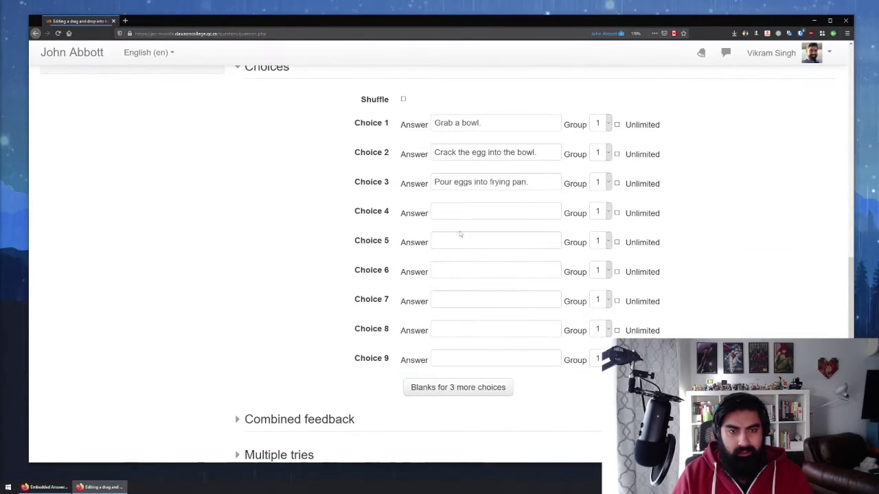
pyautogui.click(468, 219)
# Remove the stray 'Eat' text from the fourth choice.
pyautogui.scroll(1, 510, 290)
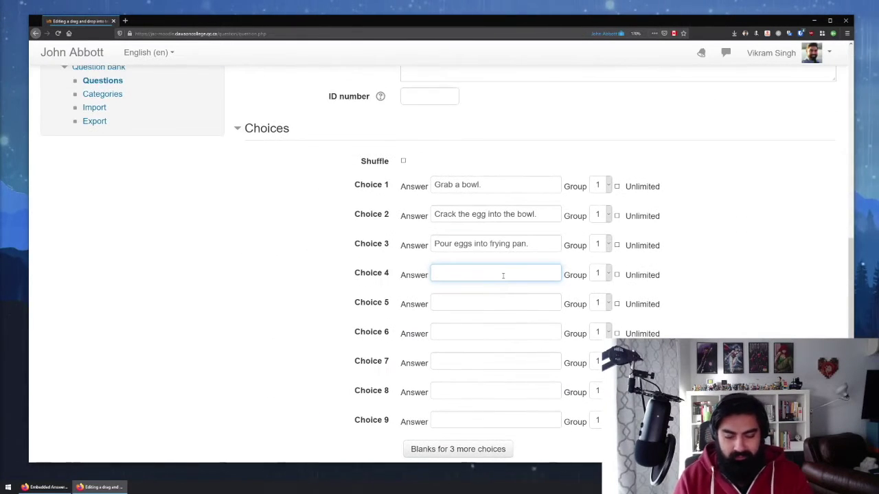
pyautogui.write('Eat')
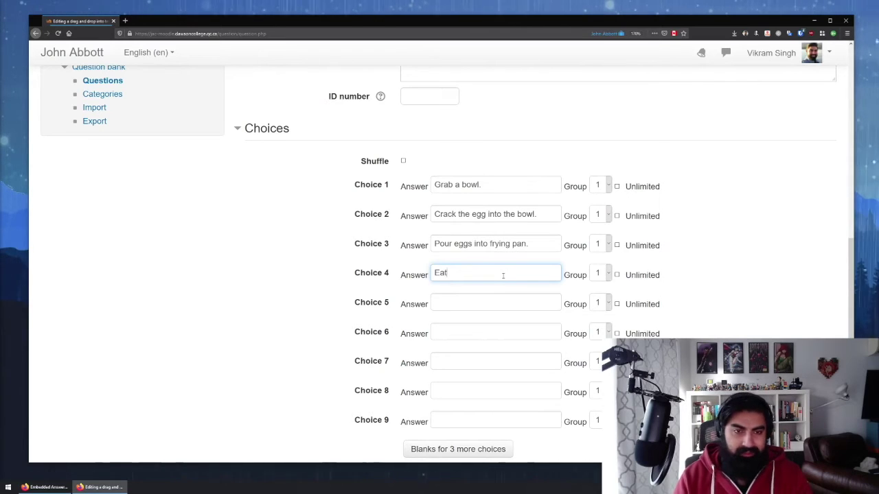
pyautogui.press('BackSpace')
pyautogui.press('BackSpace')
pyautogui.press('BackSpace')
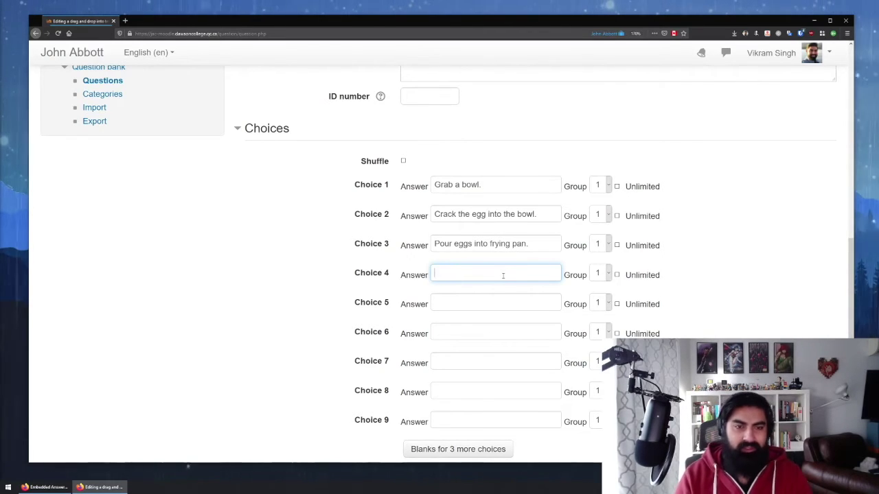
# Change the third choice to 'Pour egg into frying pan.'.
pyautogui.click(512, 183)
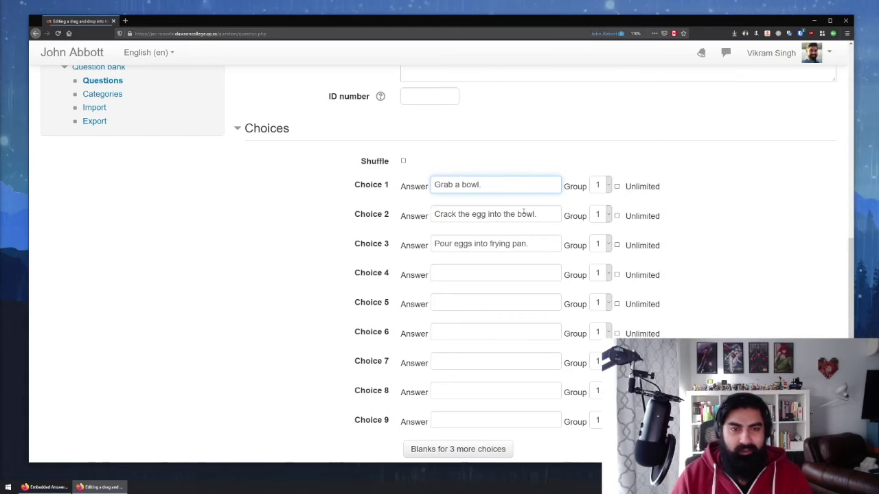
pyautogui.click(506, 213)
pyautogui.click(496, 242)
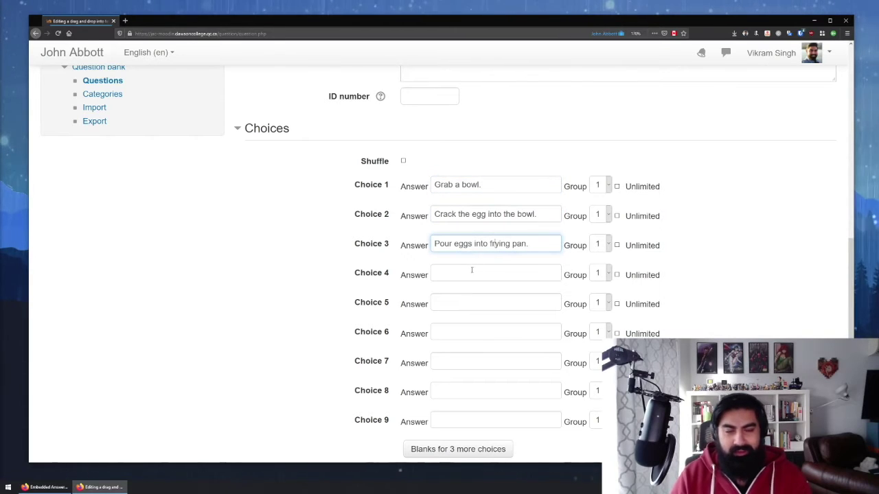
pyautogui.scroll(1, 491, 265)
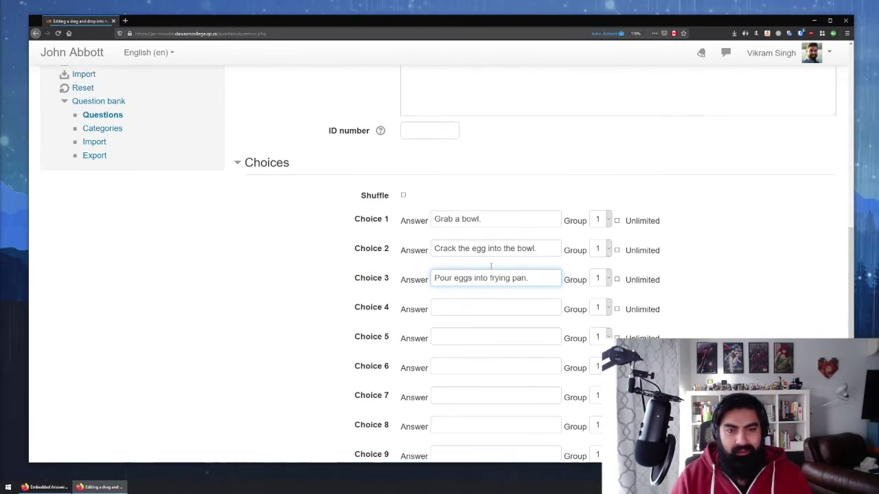
pyautogui.press('BackSpace')
# Save the Cooking Eggs question.
pyautogui.scroll(4, 490, 267)
pyautogui.scroll(-2, 488, 307)
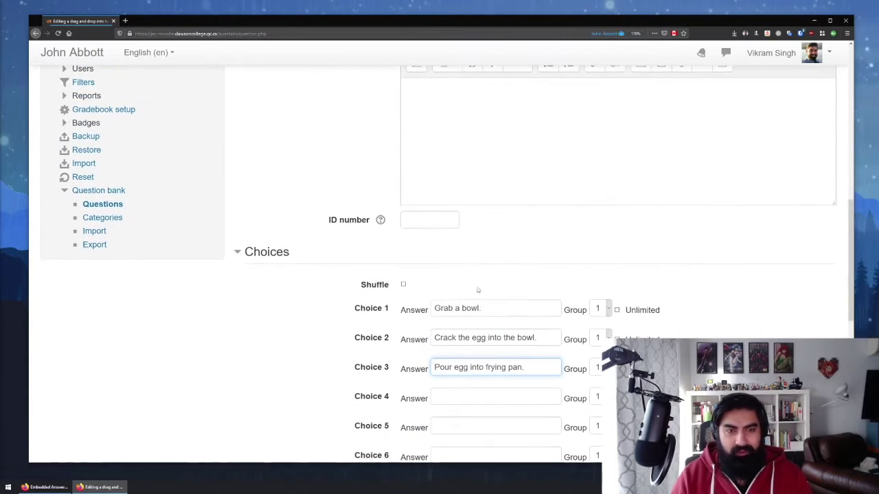
pyautogui.scroll(2, 478, 289)
pyautogui.scroll(3, 449, 227)
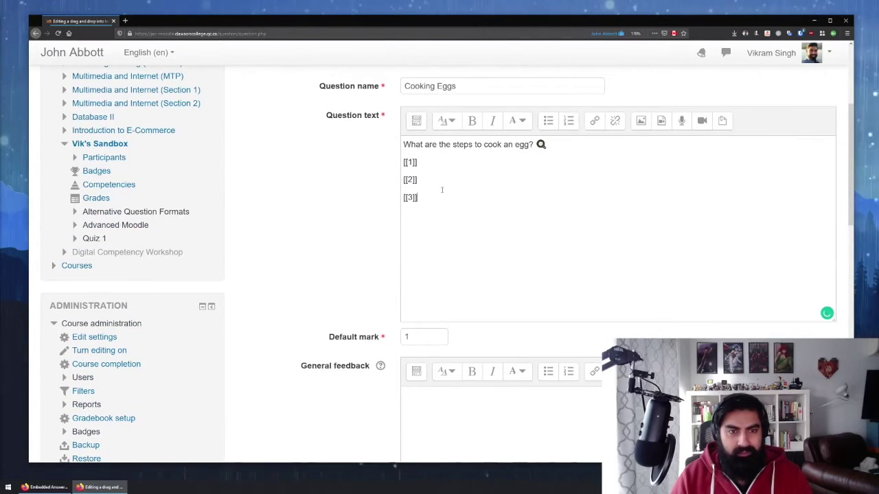
pyautogui.scroll(-6, 415, 194)
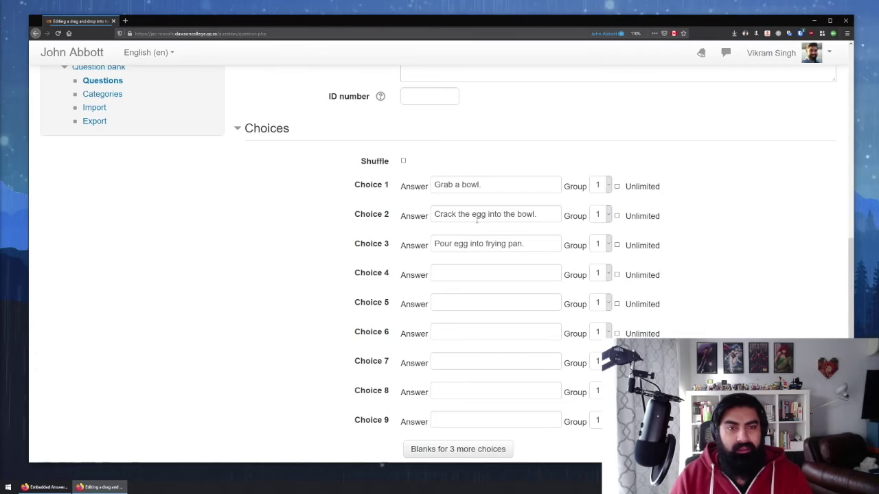
pyautogui.scroll(-5, 488, 233)
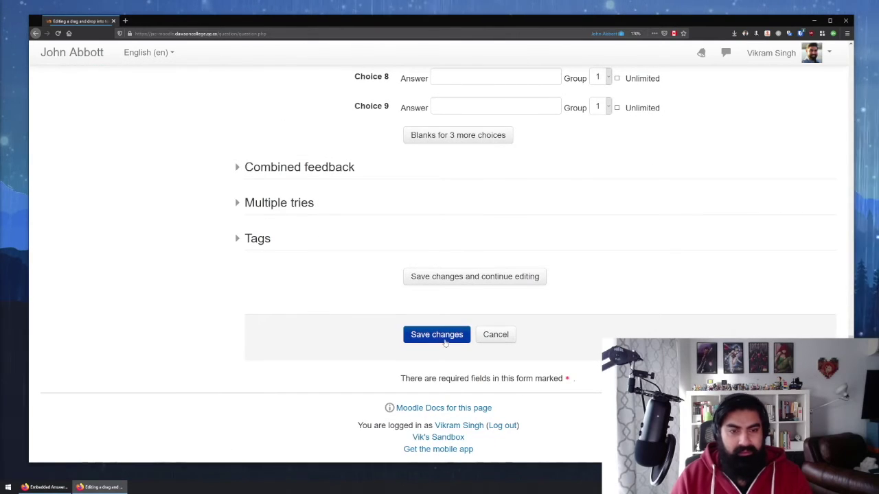
pyautogui.click(437, 335)
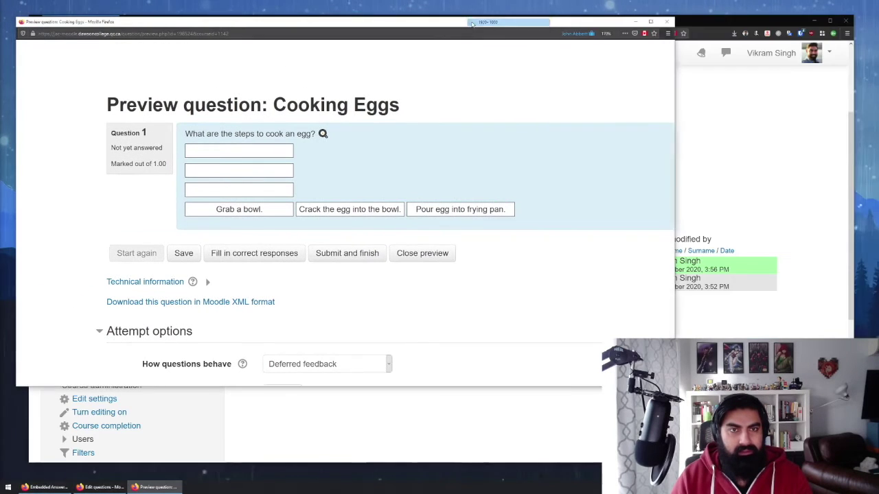
# Preview with order Crack egg, Pour egg, Grab bowl; submit as incorrect, then close.
pyautogui.moveTo(456, 23); pyautogui.dragTo(577, 63)
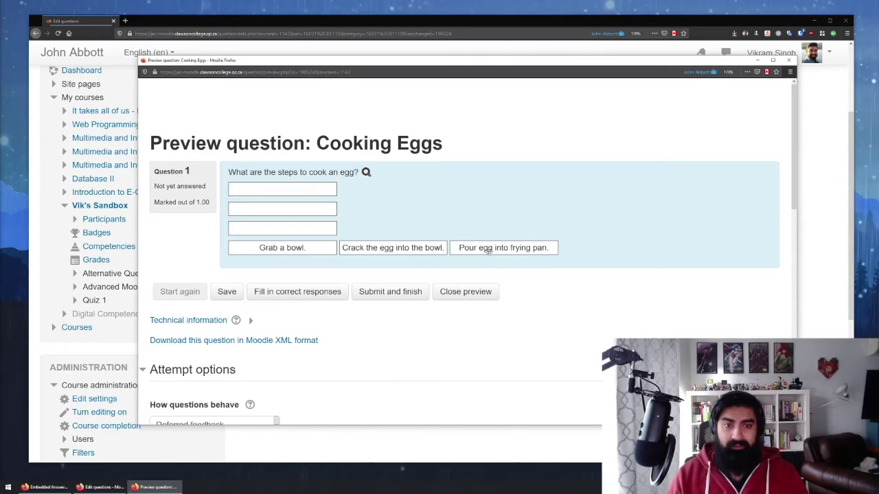
pyautogui.moveTo(416, 248); pyautogui.dragTo(303, 192)
pyautogui.moveTo(478, 247); pyautogui.dragTo(285, 209)
pyautogui.moveTo(314, 248); pyautogui.dragTo(292, 230)
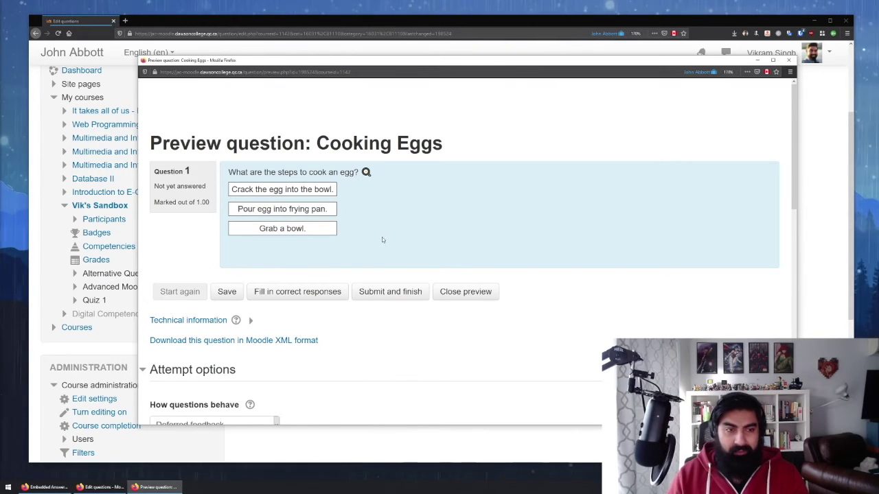
pyautogui.click(390, 292)
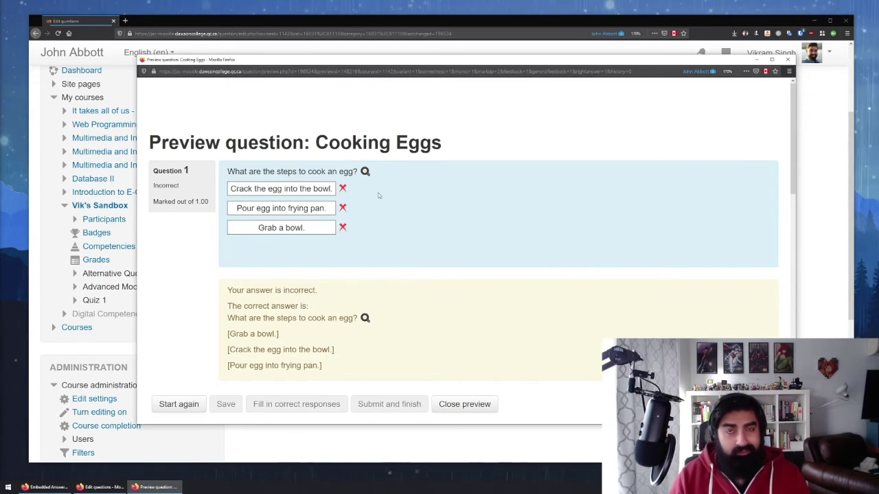
pyautogui.scroll(-2, 351, 230)
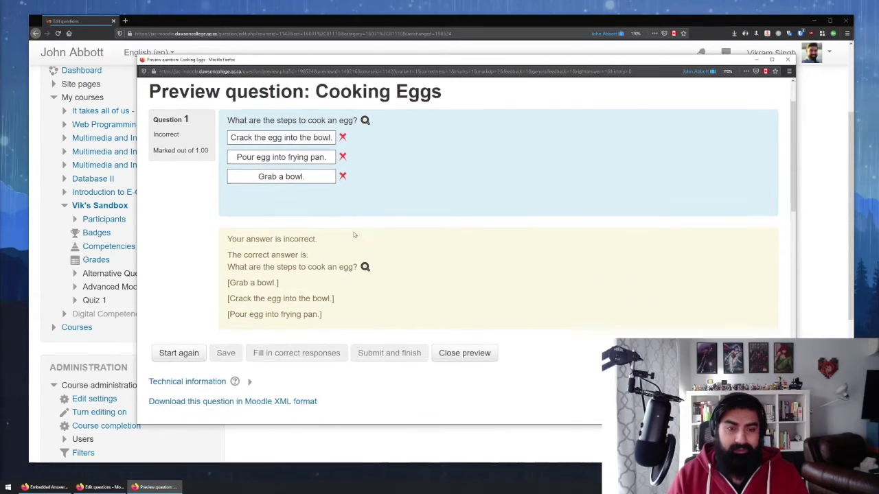
pyautogui.click(451, 342)
# Open a fresh preview of Cooking Eggs in a smaller, repositioned window.
pyautogui.click(503, 266)
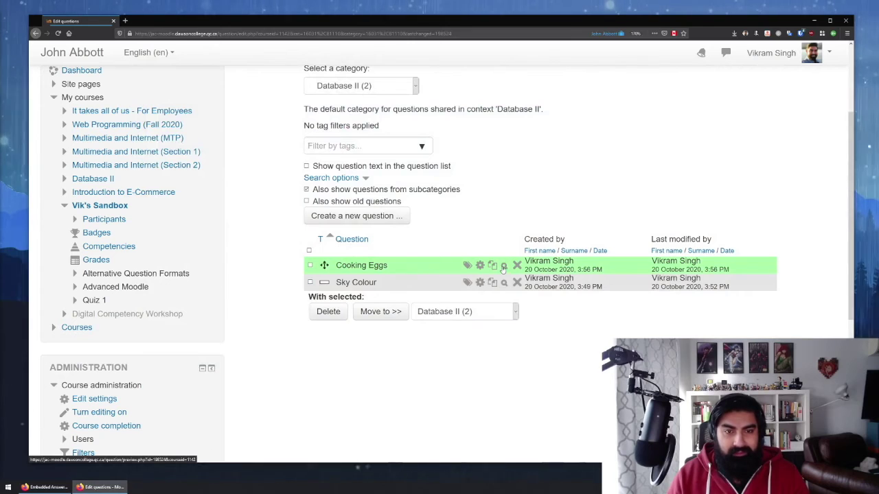
pyautogui.moveTo(509, 9); pyautogui.dragTo(512, 28)
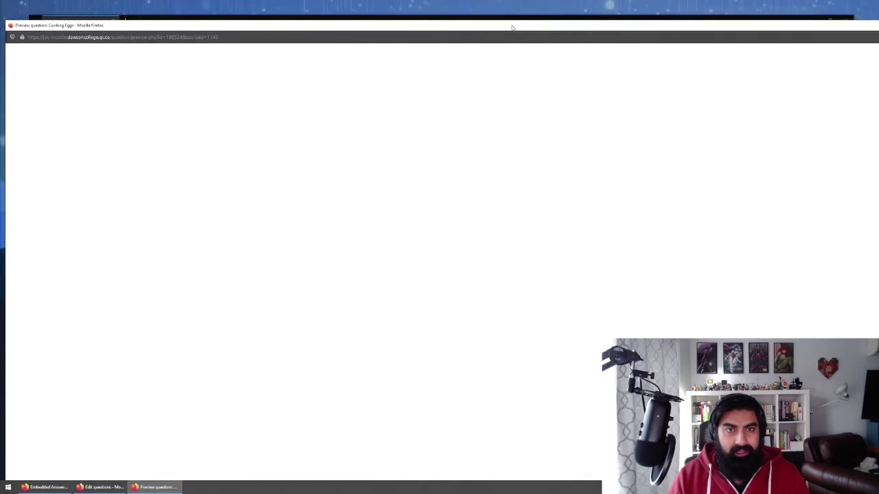
pyautogui.rightClick(512, 22)
pyautogui.click(543, 26)
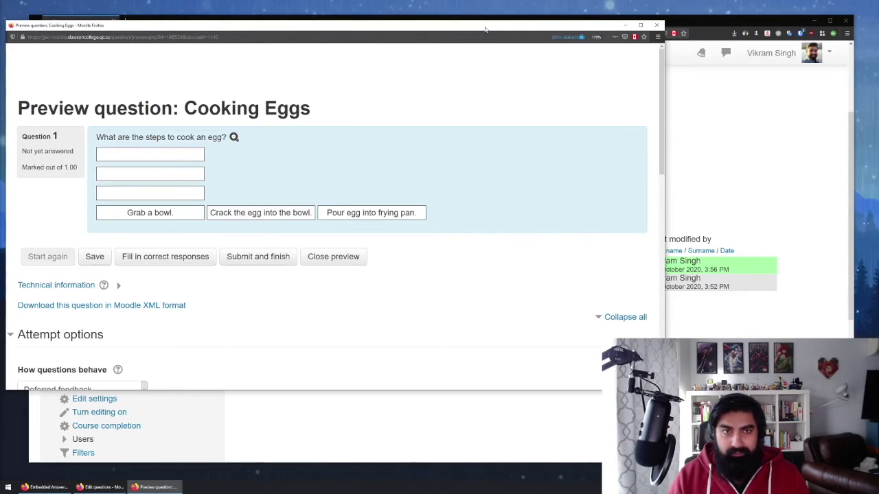
pyautogui.moveTo(479, 10); pyautogui.dragTo(627, 71)
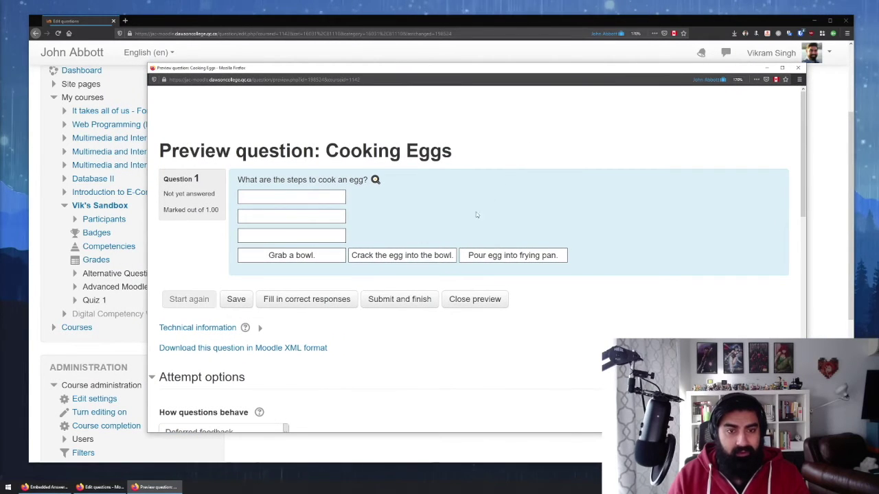
# Answer Grab a bowl, Crack the egg, Pour egg into pan in order and submit.
pyautogui.moveTo(296, 254); pyautogui.dragTo(296, 199)
pyautogui.moveTo(397, 257); pyautogui.dragTo(296, 217)
pyautogui.moveTo(514, 255); pyautogui.dragTo(310, 234)
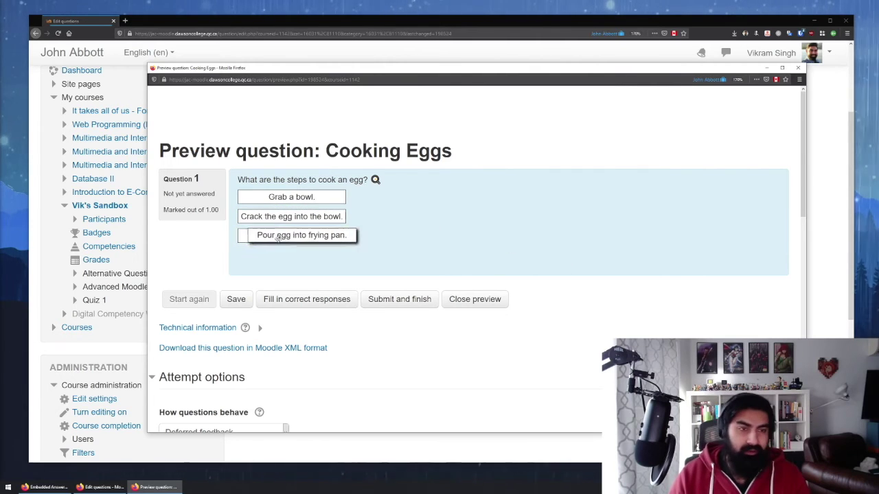
pyautogui.click(399, 299)
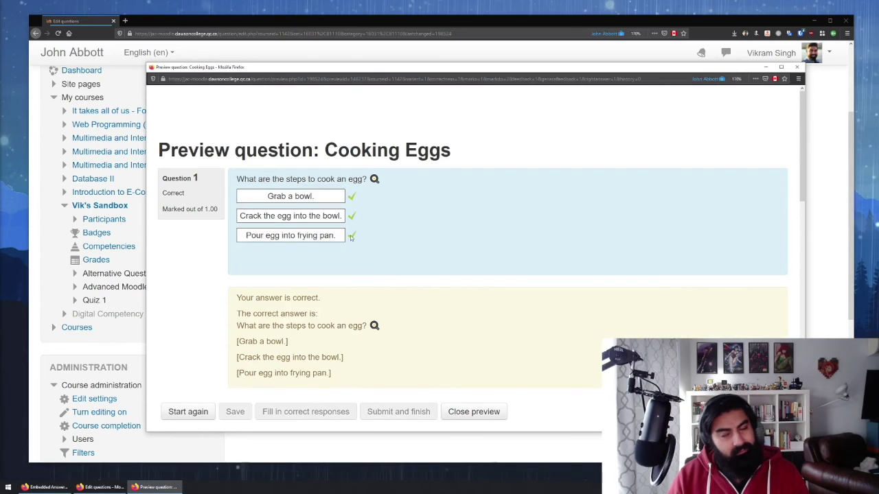